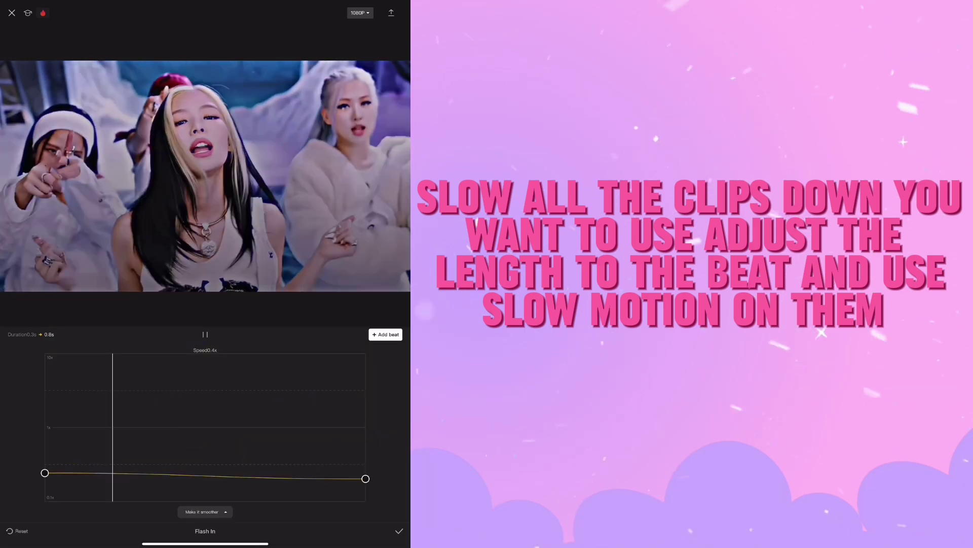
Confirm the speed curve, then select the next clips to slow and trim them to the beat
click(399, 531)
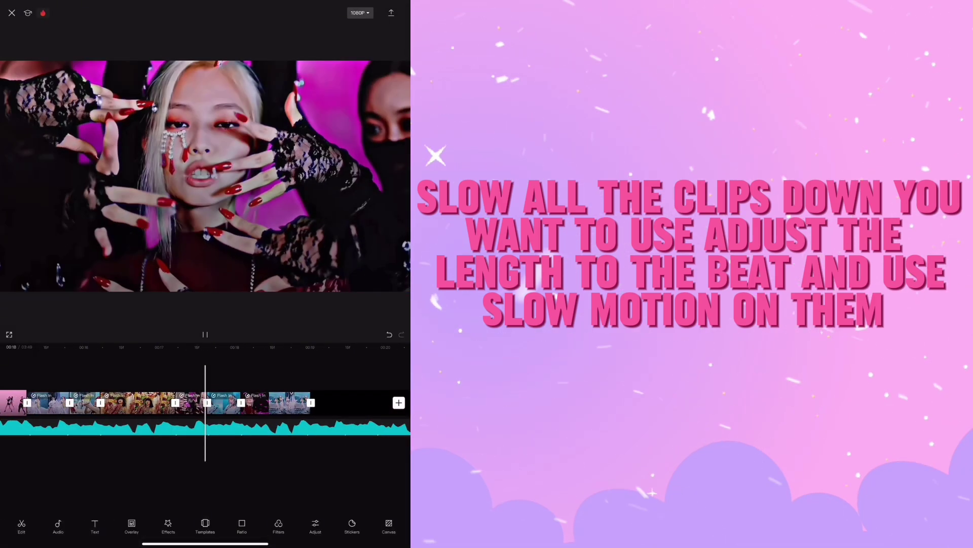
click(152, 403)
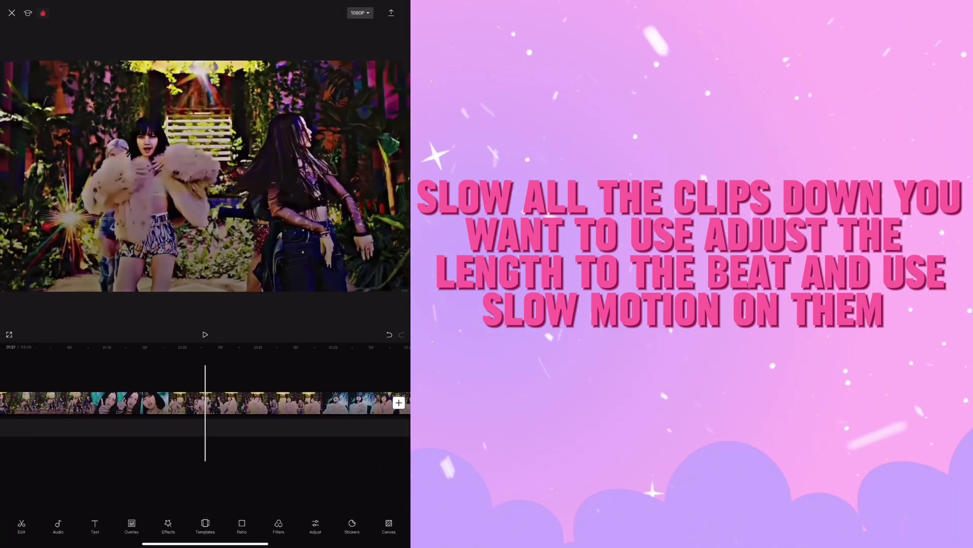
click(187, 403)
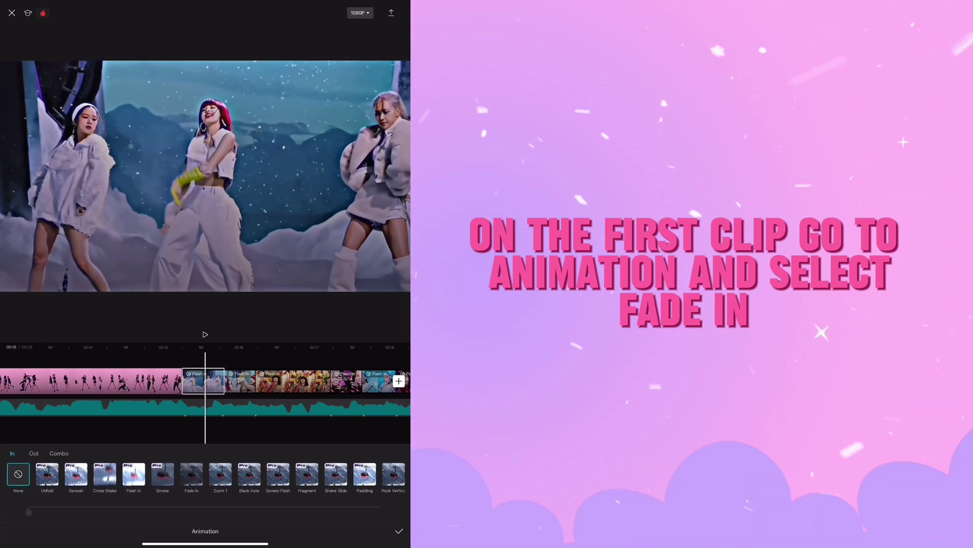
Give each following clip a Swoosh in-animation shortened to about 0.3s
click(76, 474)
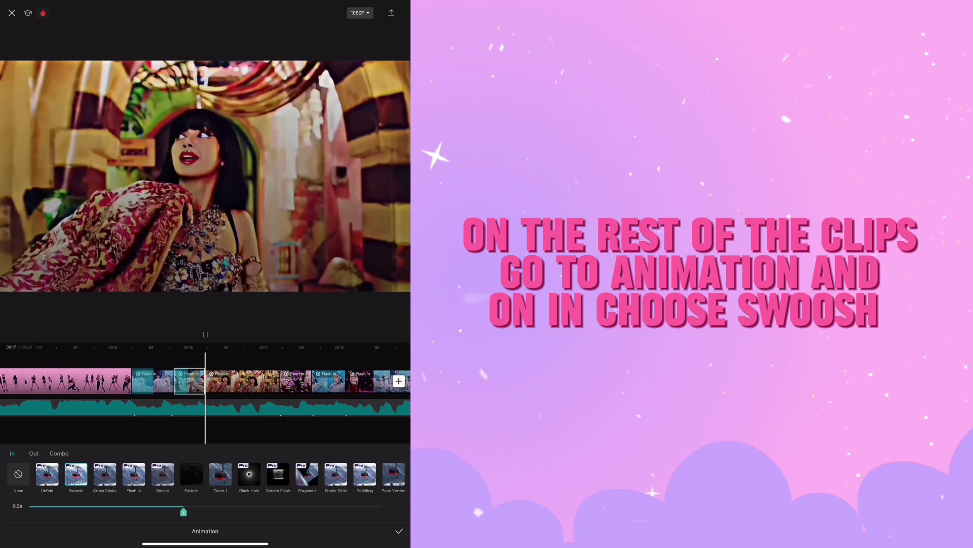
click(214, 381)
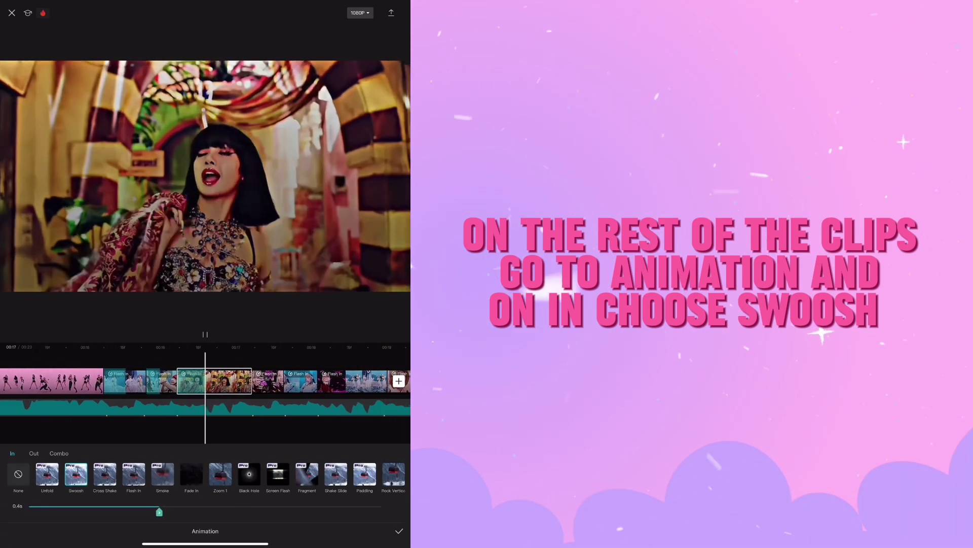
drag(159, 512, 123, 512)
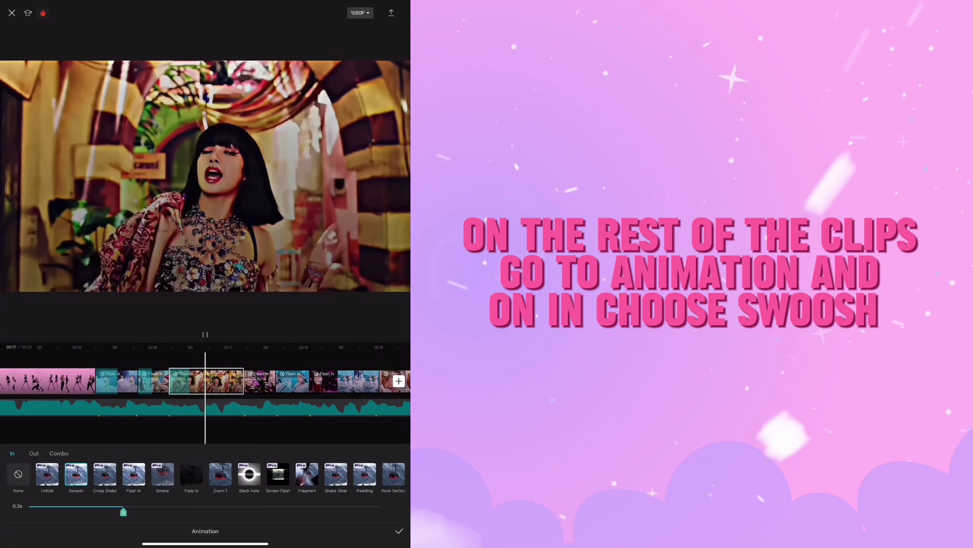
click(260, 381)
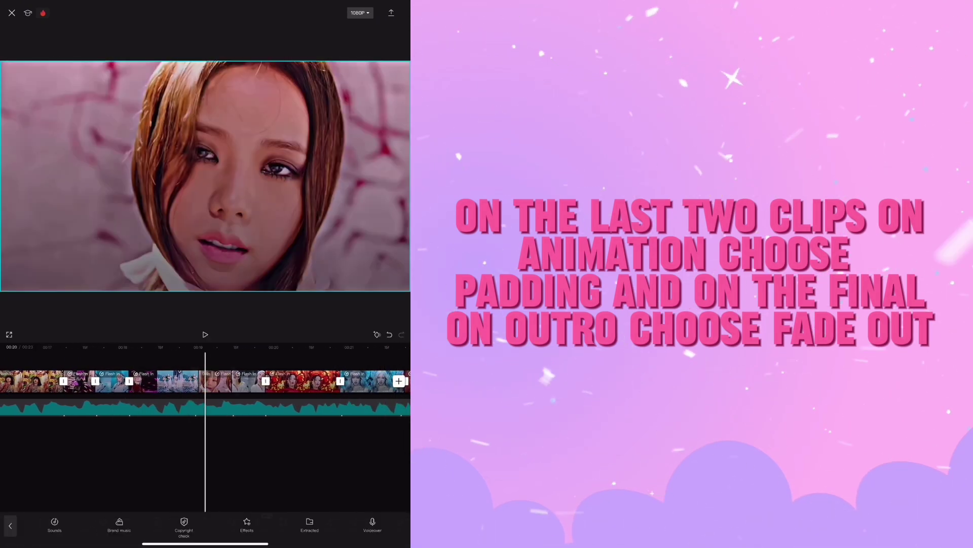
Shorten the in-animation on the clip under the playhead to 0.1s
click(215, 381)
click(80, 525)
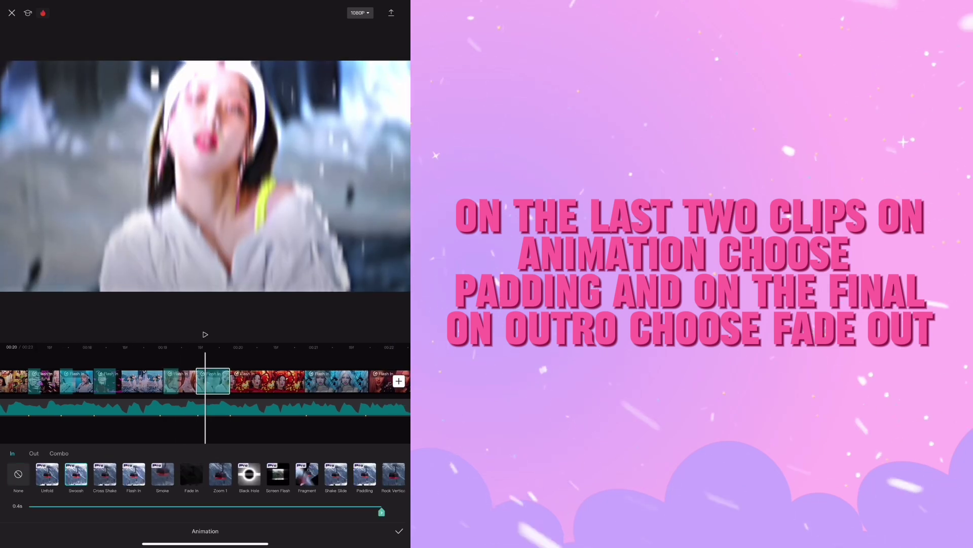
drag(382, 512, 144, 512)
Give the final clip a Padding in-animation and a Fade Out at its end
click(264, 381)
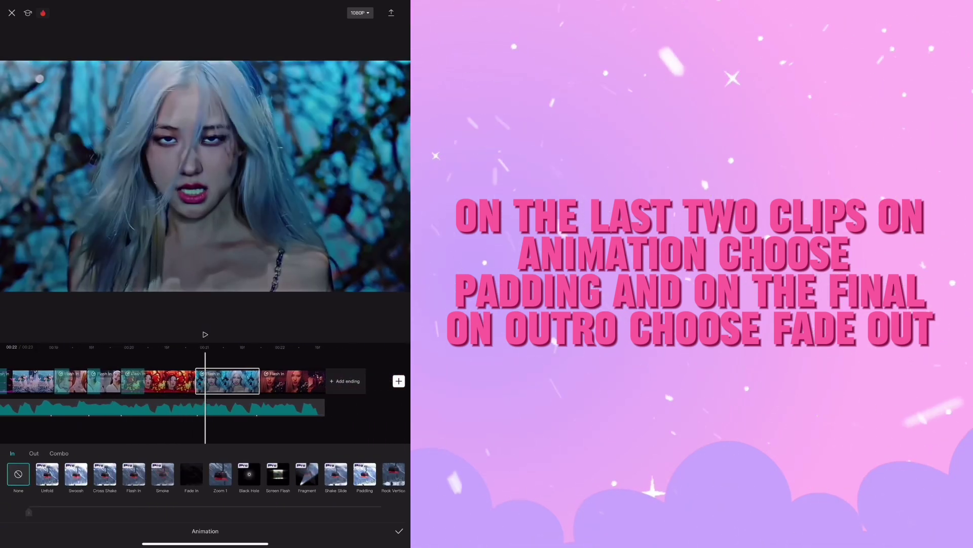
click(167, 381)
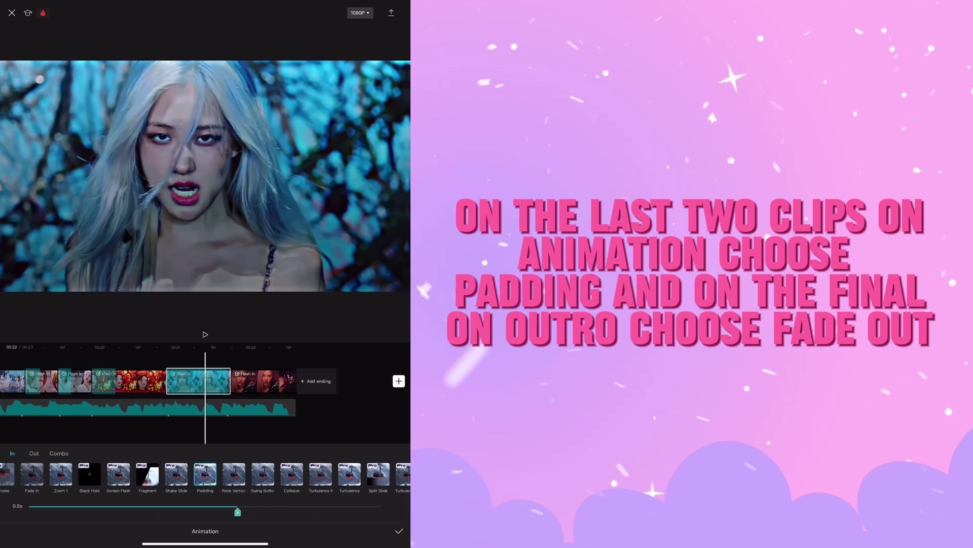
click(264, 381)
click(364, 474)
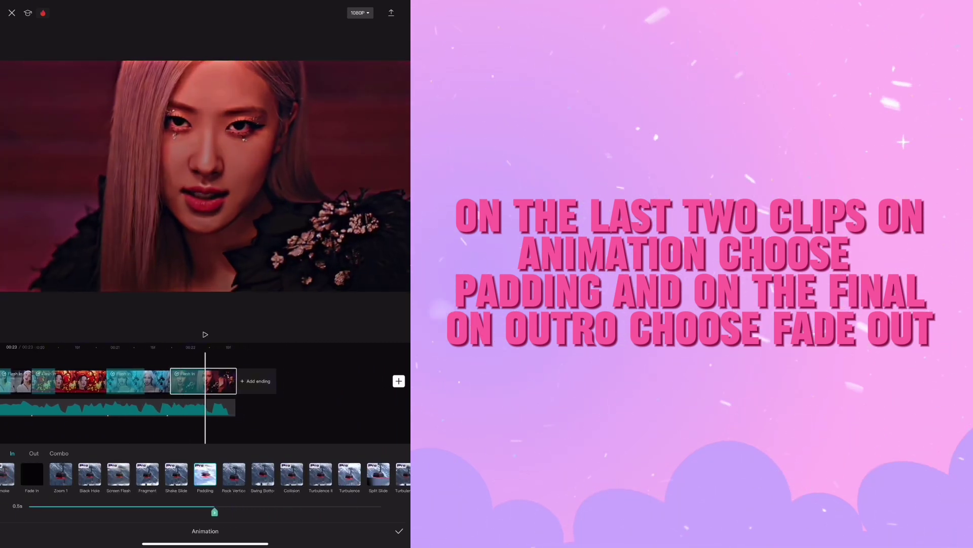
click(34, 453)
click(191, 474)
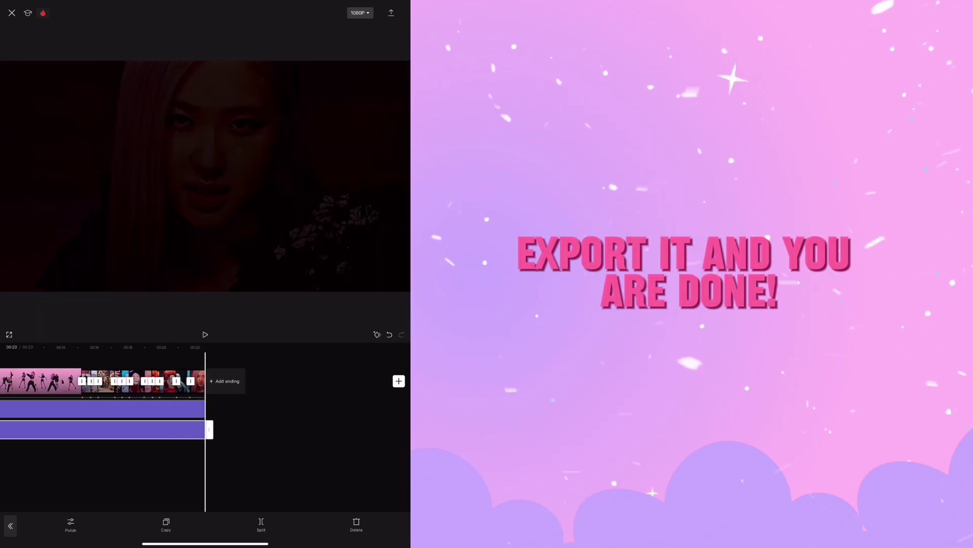
Export the finished BLACKPINK fan edit as a video
click(391, 13)
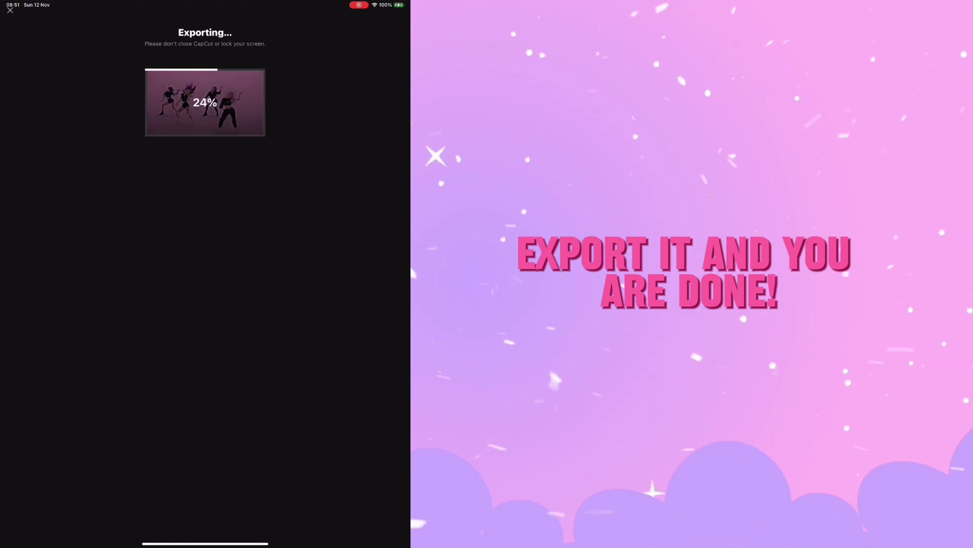